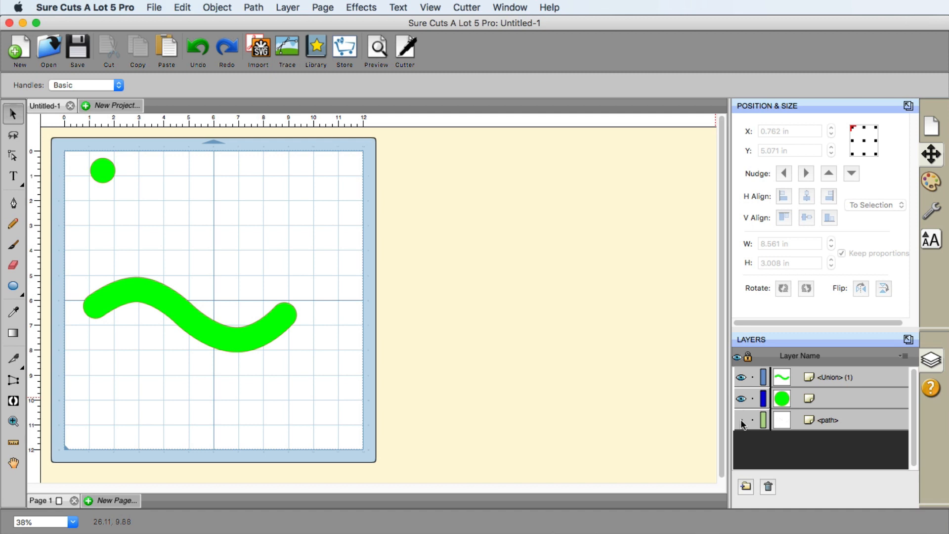
# - Show the hidden path layer and add a second page to the project
pyautogui.click(741, 421)
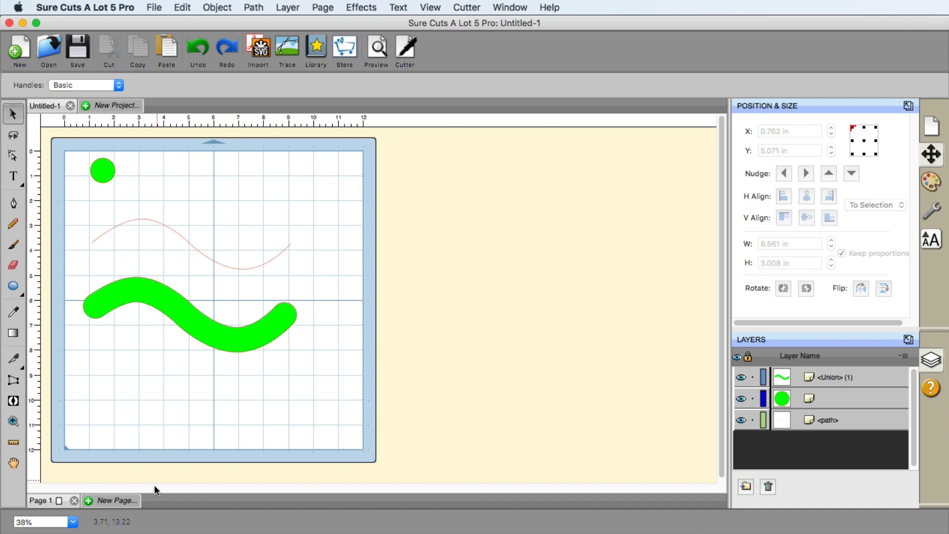
pyautogui.click(120, 499)
pyautogui.click(711, 401)
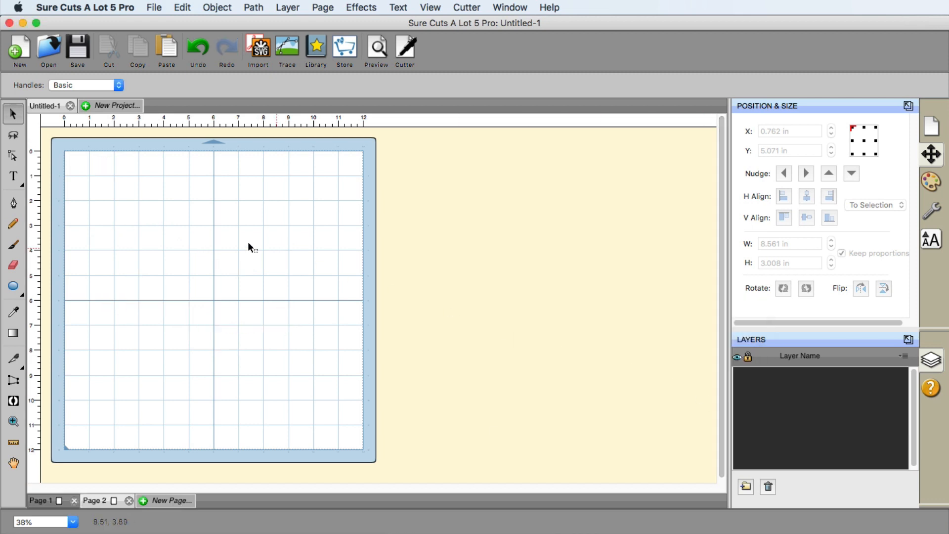
# - Draw an open wave path with the Pen tool from about (0, 6) through (2, 5), (4, 6) and (6, 7) to (8, 6) inches
pyautogui.click(14, 203)
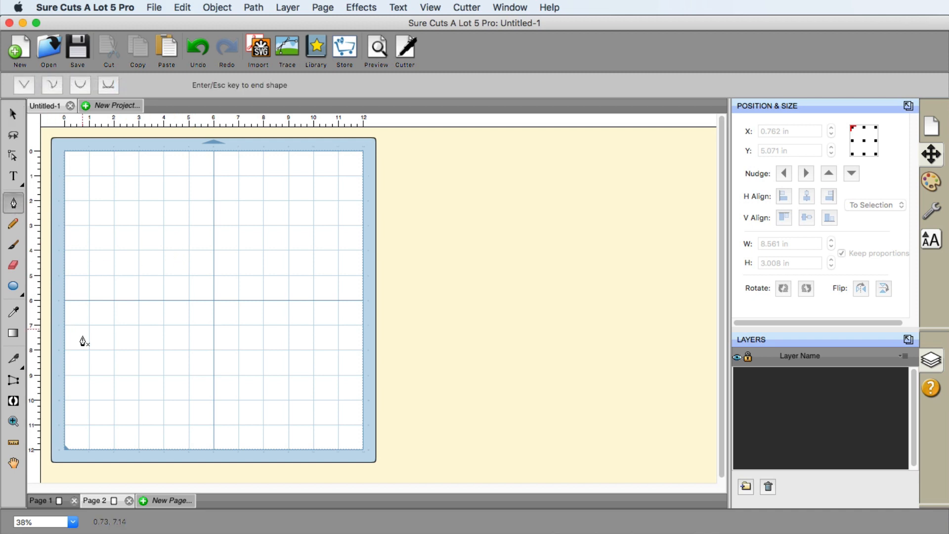
pyautogui.click(66, 299)
pyautogui.click(91, 301)
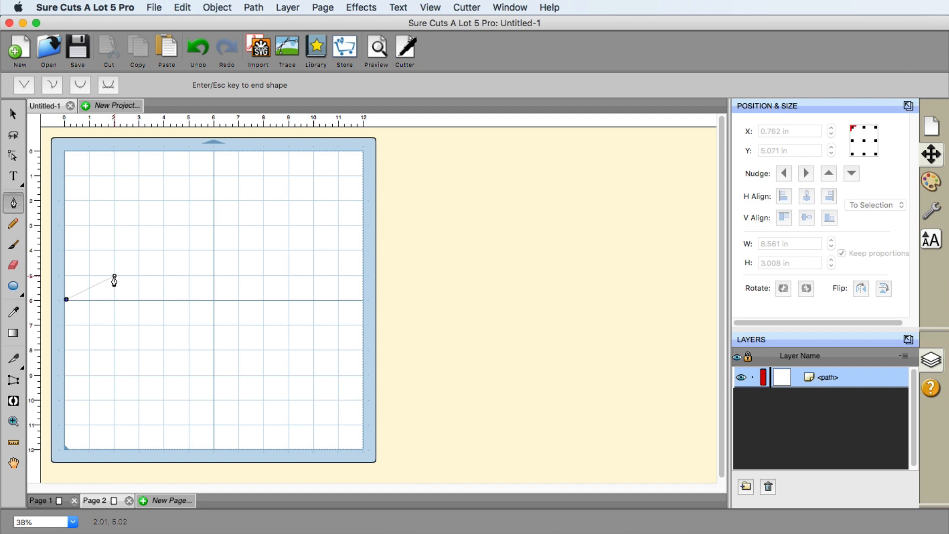
pyautogui.moveTo(115, 276); pyautogui.dragTo(139, 276)
pyautogui.click(164, 302)
pyautogui.moveTo(214, 326); pyautogui.dragTo(237, 326)
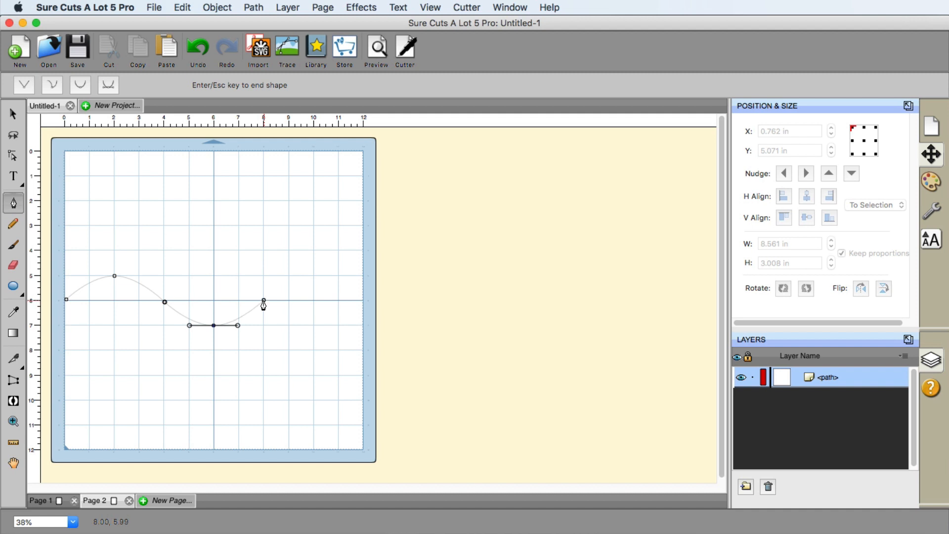
pyautogui.click(264, 301)
pyautogui.press('Return')
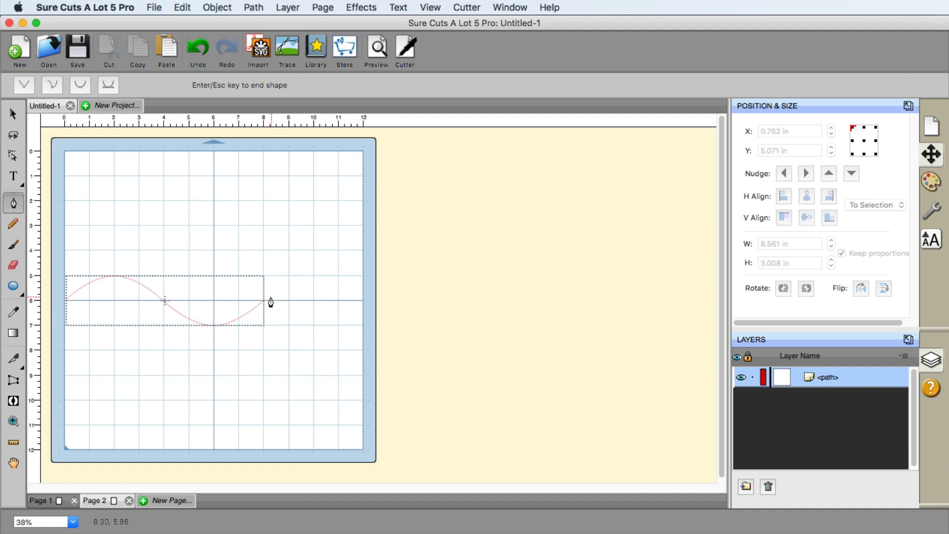
pyautogui.press('Escape')
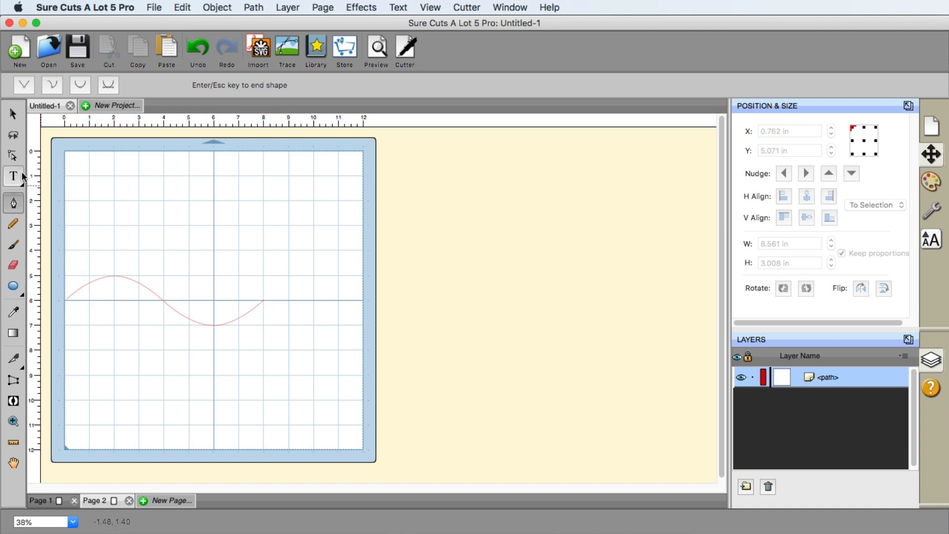
pyautogui.click(21, 292)
pyautogui.click(22, 293)
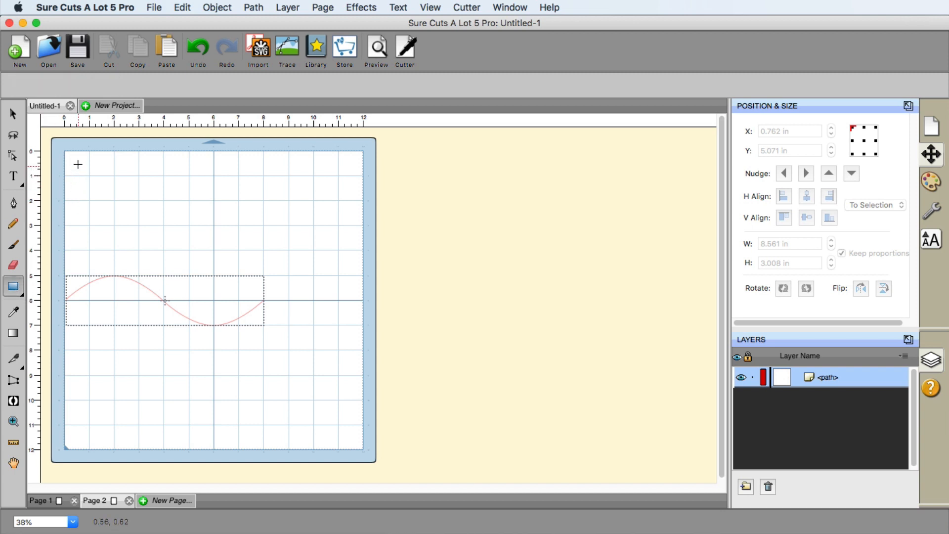
pyautogui.moveTo(77, 163); pyautogui.dragTo(119, 193)
pyautogui.click(13, 114)
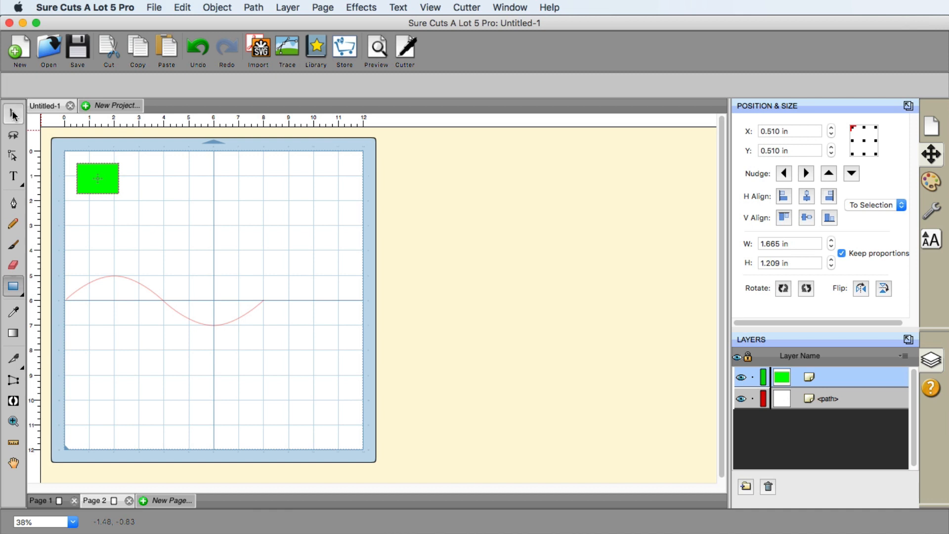
pyautogui.press('Delete')
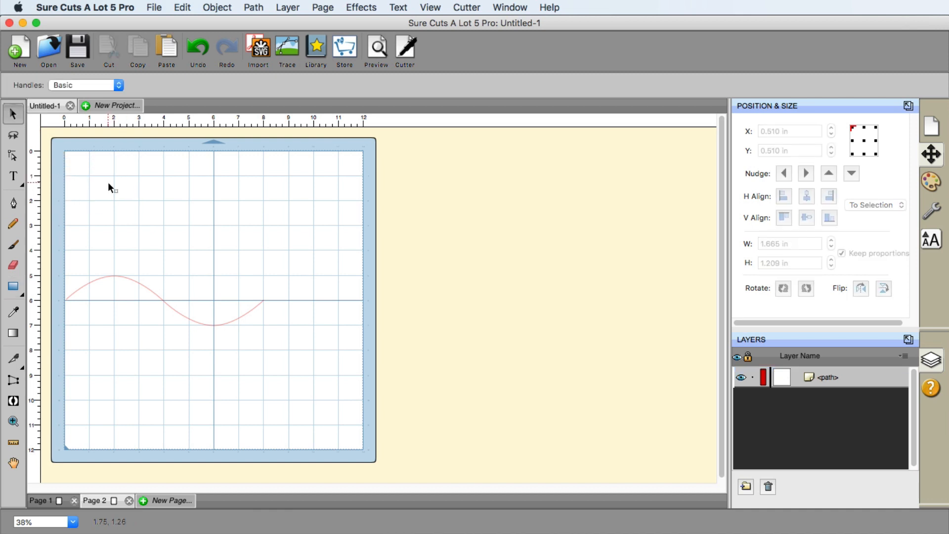
# - Draw a circle about 0.99 in across above the wave, near the page's upper-left corner
pyautogui.click(22, 293)
pyautogui.click(22, 297)
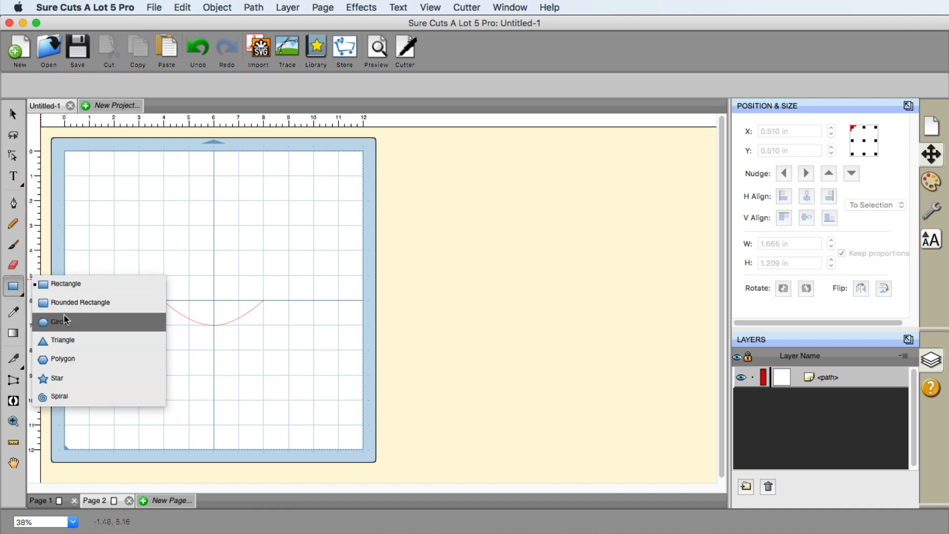
pyautogui.click(72, 324)
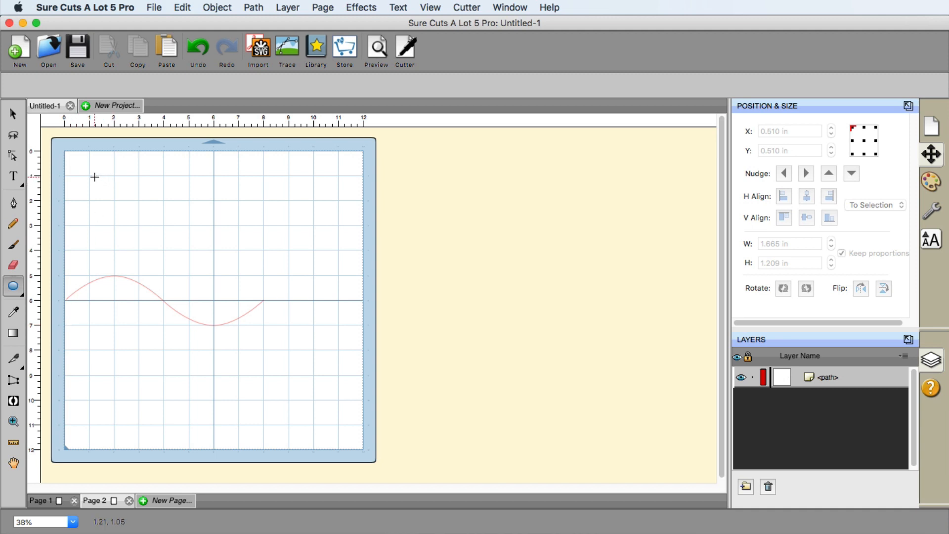
pyautogui.moveTo(93, 176); pyautogui.dragTo(119, 207)
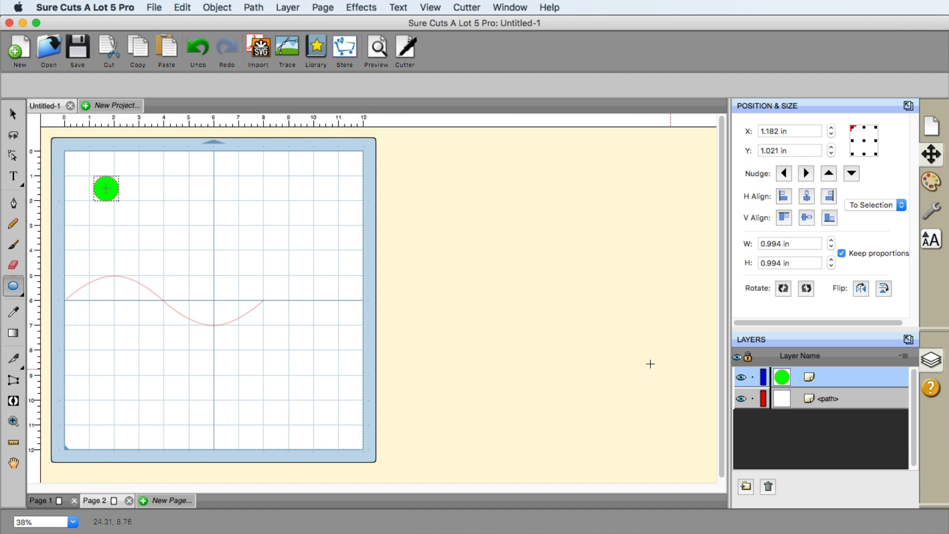
pyautogui.click(12, 114)
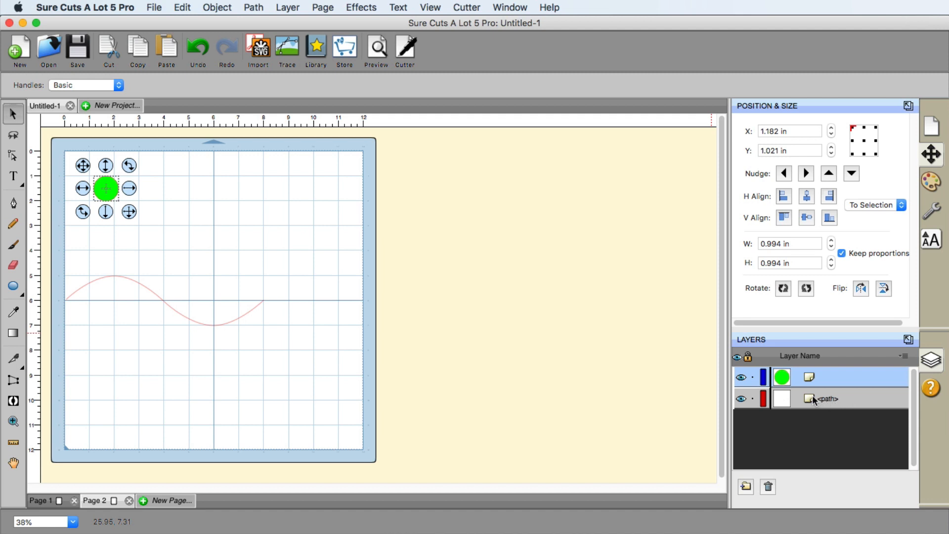
# - Start the Object On Path effect on the circle and wave path with Auto Preview on and Repeat set to Fill path length
pyautogui.keyDown('shift'); pyautogui.click(168, 305); pyautogui.keyUp('shift')
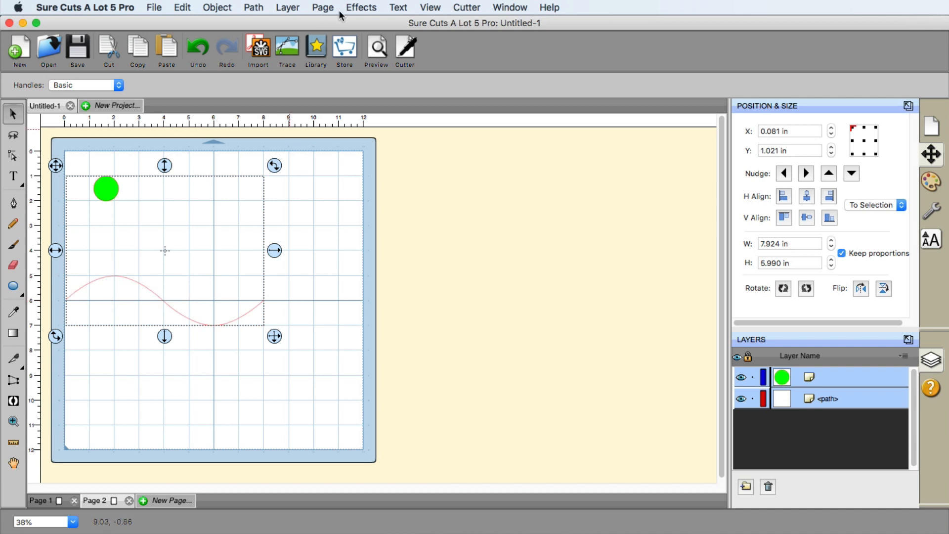
pyautogui.click(370, 8)
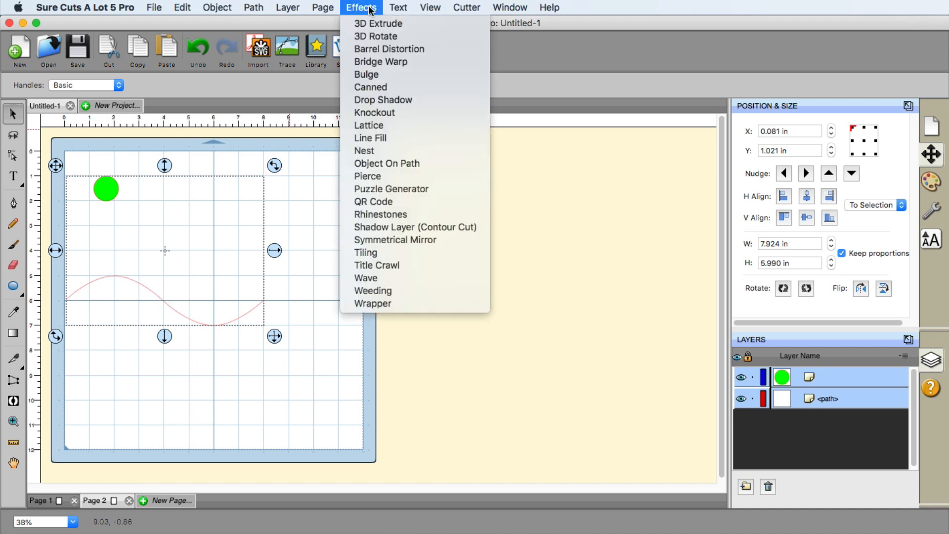
pyautogui.click(394, 162)
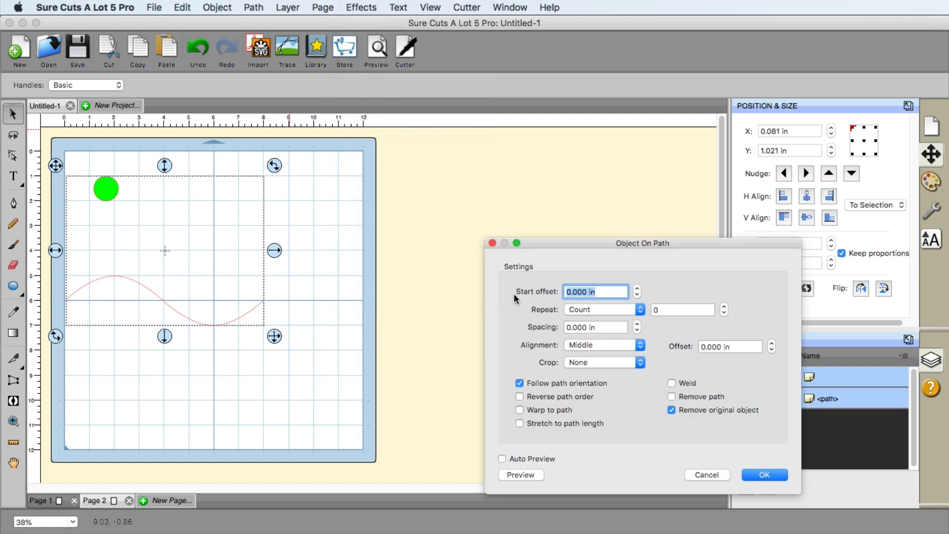
pyautogui.moveTo(597, 251); pyautogui.dragTo(449, 147)
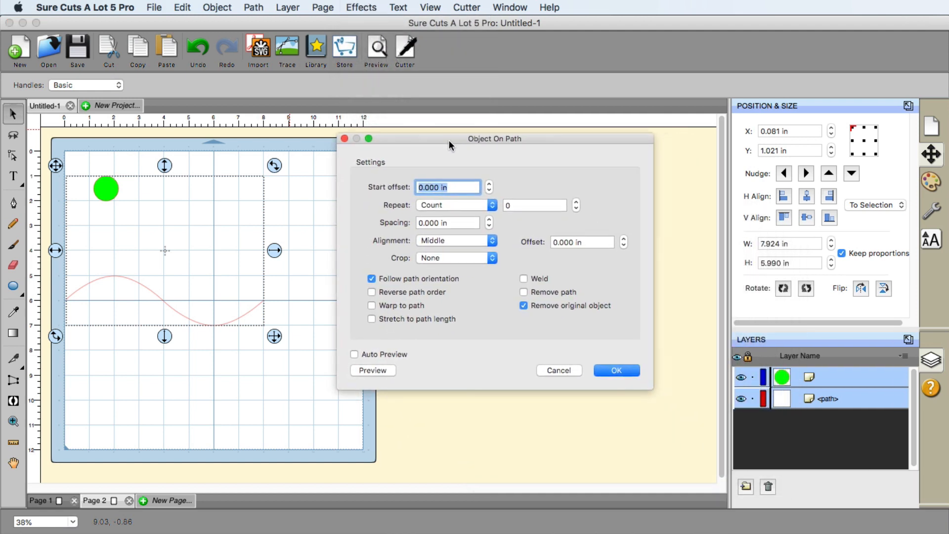
pyautogui.click(398, 355)
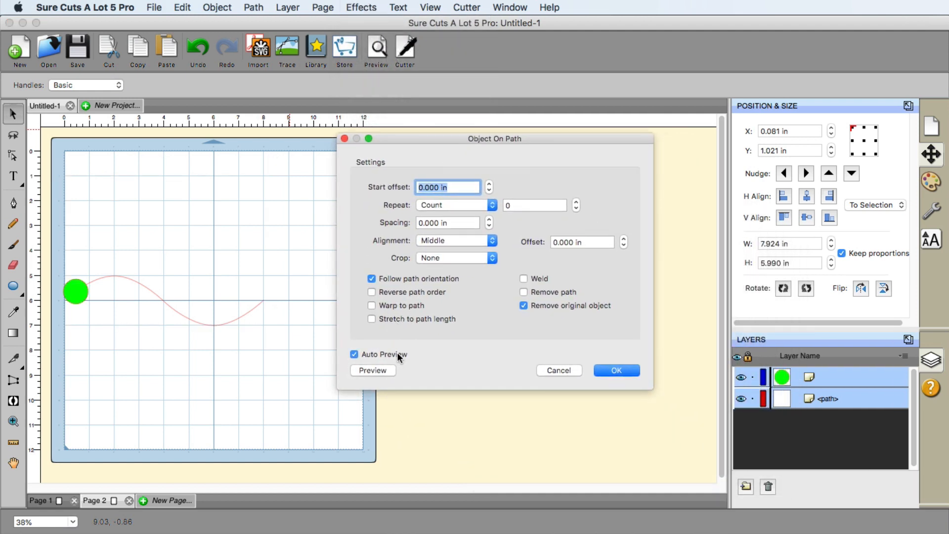
pyautogui.click(479, 204)
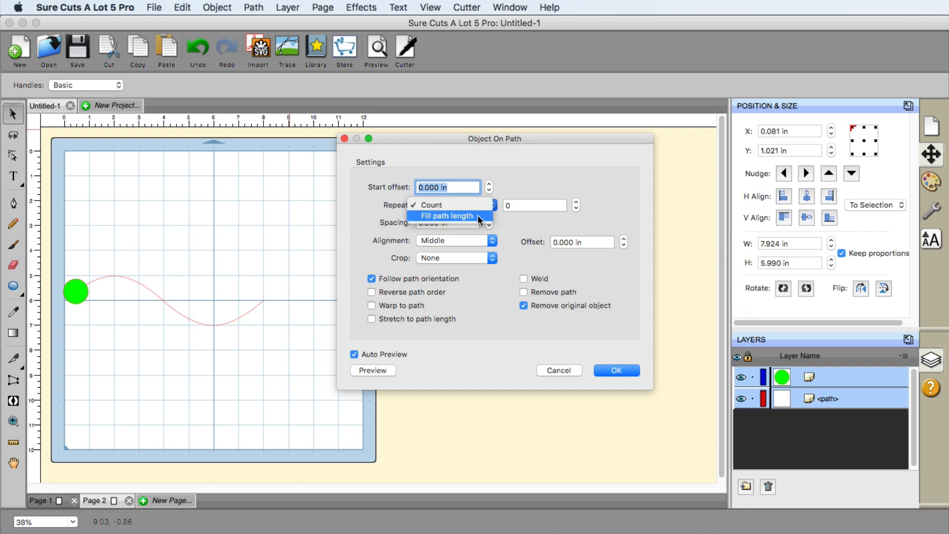
pyautogui.click(478, 215)
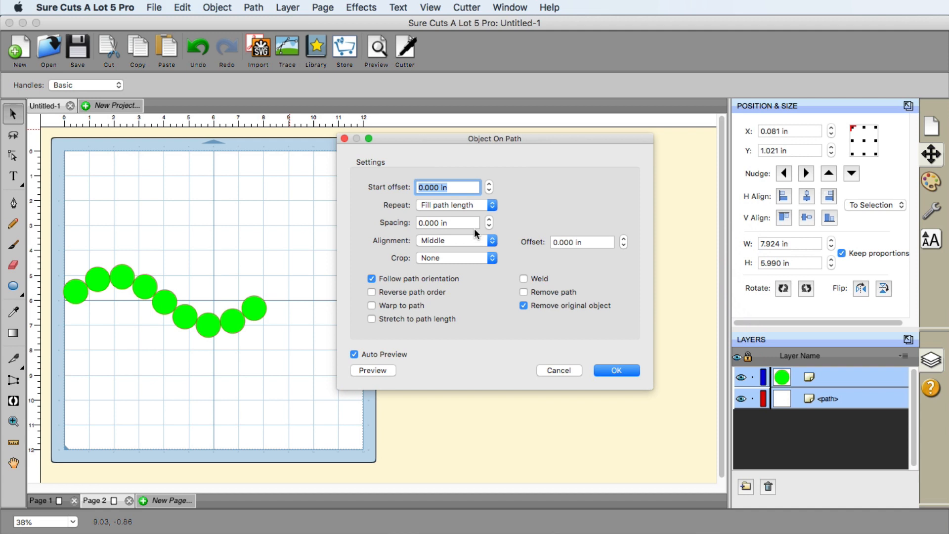
# - Set the Object On Path spacing to -0.95 in and apply the effect with the repeated circles welded
pyautogui.click(488, 226)
pyautogui.click(489, 226)
pyautogui.click(489, 226)
pyautogui.click(489, 226)
pyautogui.click(489, 226)
pyautogui.click(489, 226)
pyautogui.click(489, 226)
pyautogui.click(489, 226)
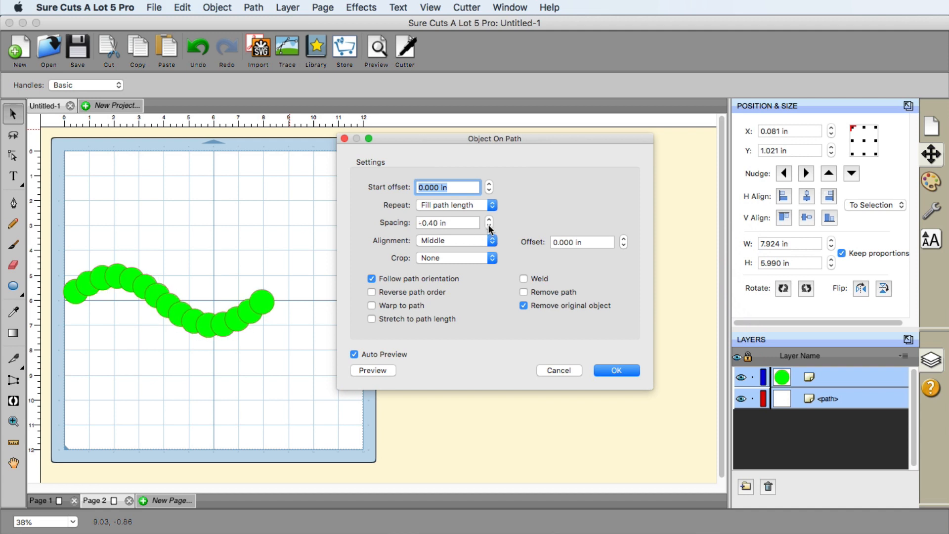
pyautogui.click(489, 226)
pyautogui.click(489, 226)
pyautogui.click(489, 226)
pyautogui.click(489, 225)
pyautogui.click(489, 226)
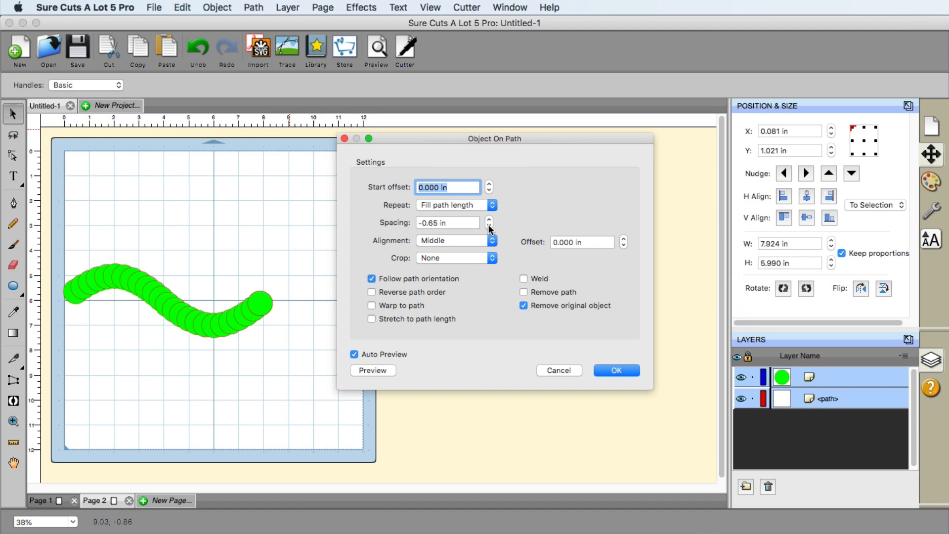
pyautogui.click(489, 225)
pyautogui.click(489, 226)
pyautogui.click(489, 226)
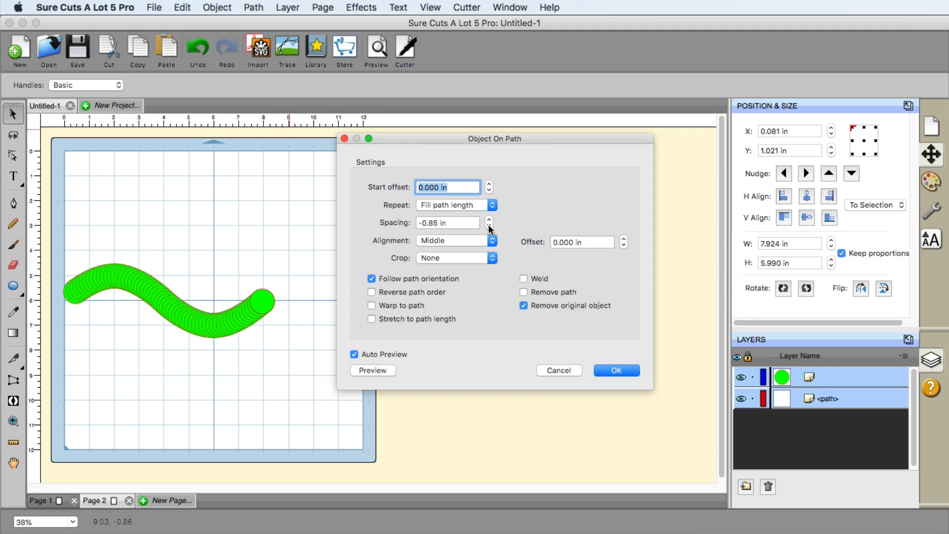
pyautogui.click(488, 226)
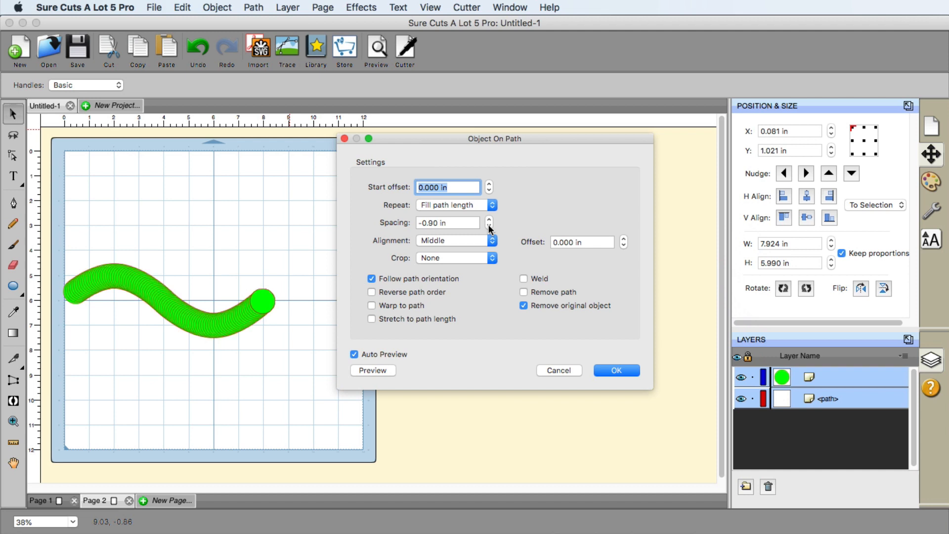
pyautogui.click(489, 226)
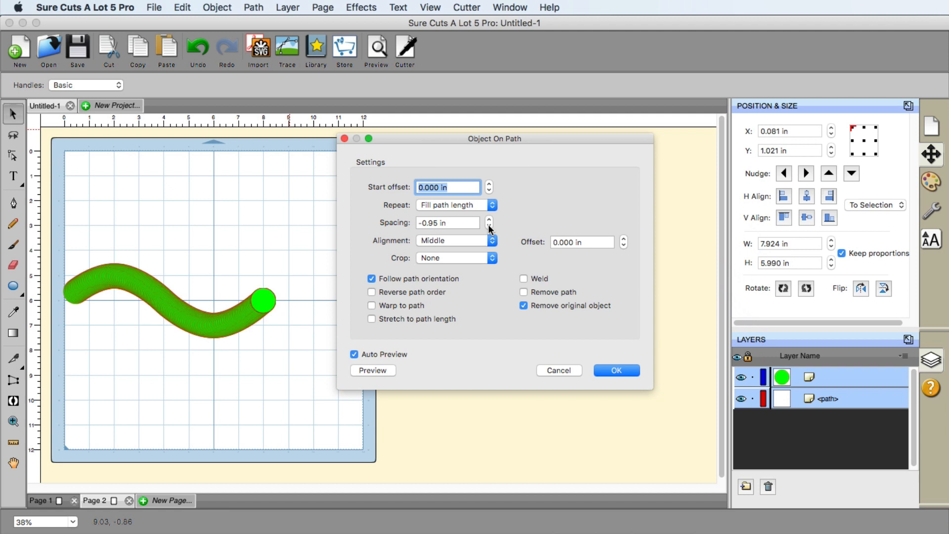
pyautogui.click(489, 226)
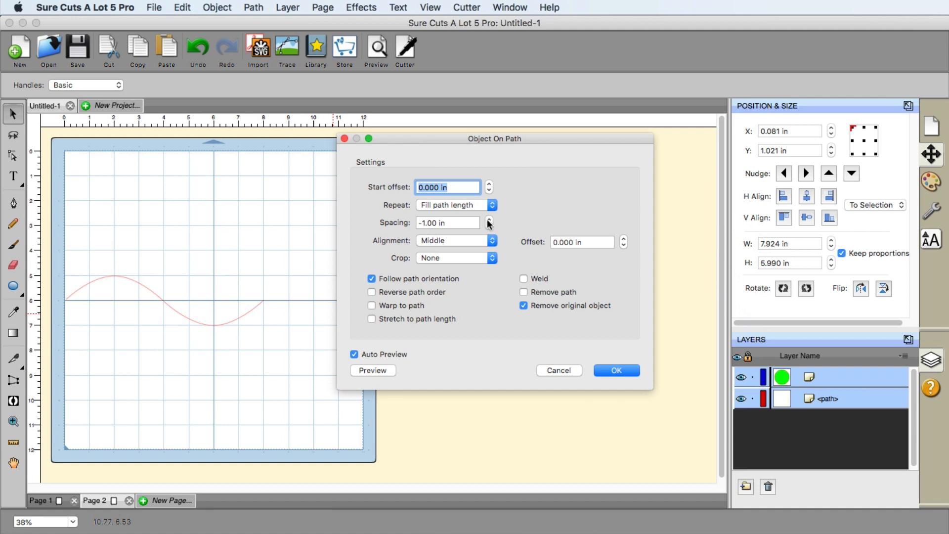
pyautogui.click(489, 219)
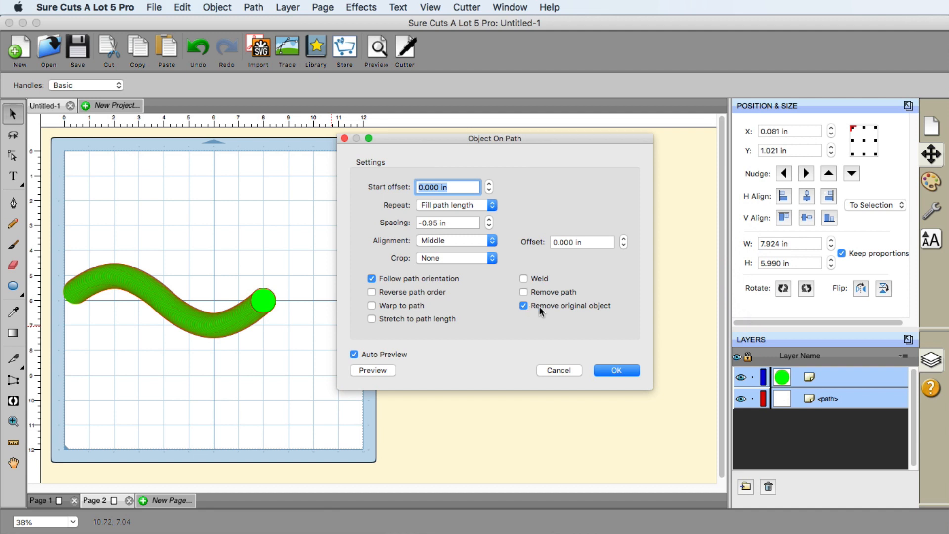
pyautogui.click(524, 278)
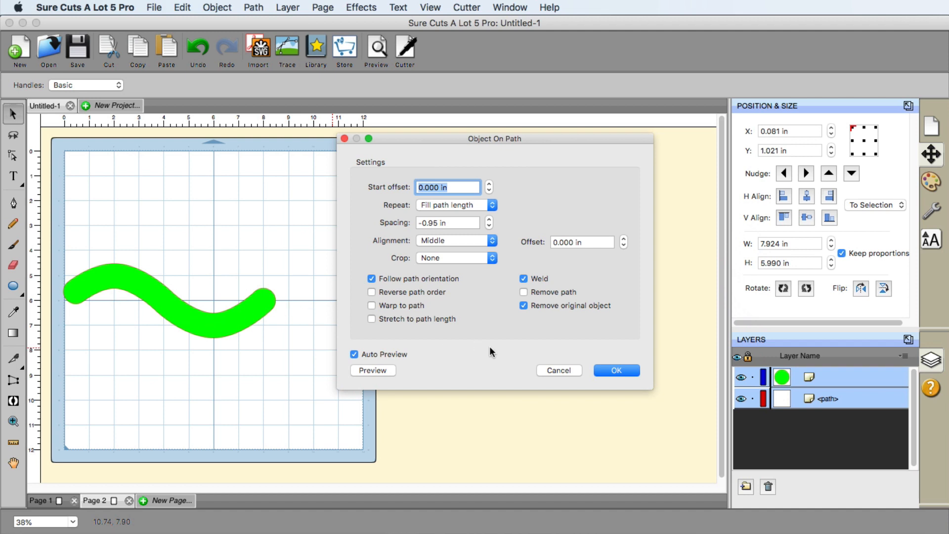
pyautogui.click(618, 371)
# - Move the welded shape off the original wave path, delete that path, and reposition the shape at about X 0.99, Y 4.90 in
pyautogui.moveTo(260, 328); pyautogui.dragTo(280, 249)
pyautogui.click(248, 313)
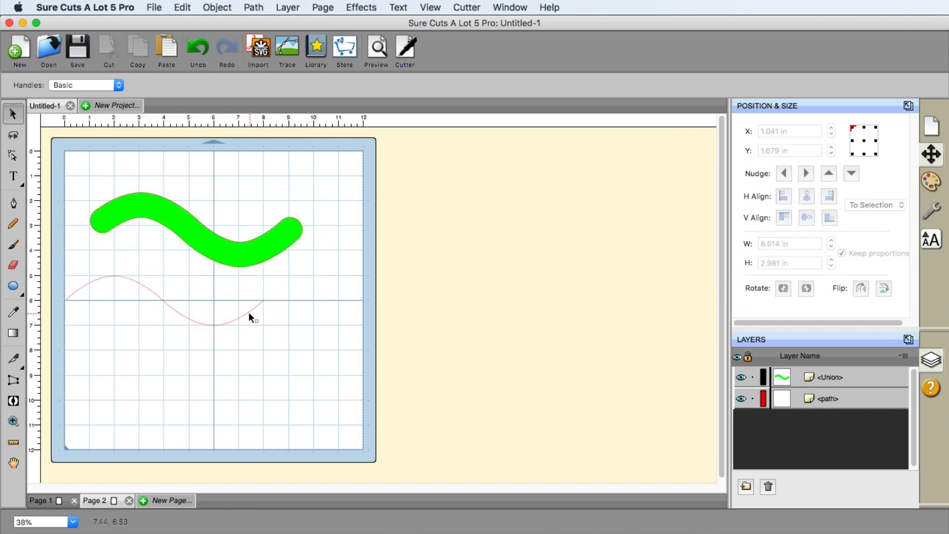
pyautogui.moveTo(247, 313); pyautogui.dragTo(269, 409)
pyautogui.press('Delete')
pyautogui.moveTo(275, 255); pyautogui.dragTo(272, 333)
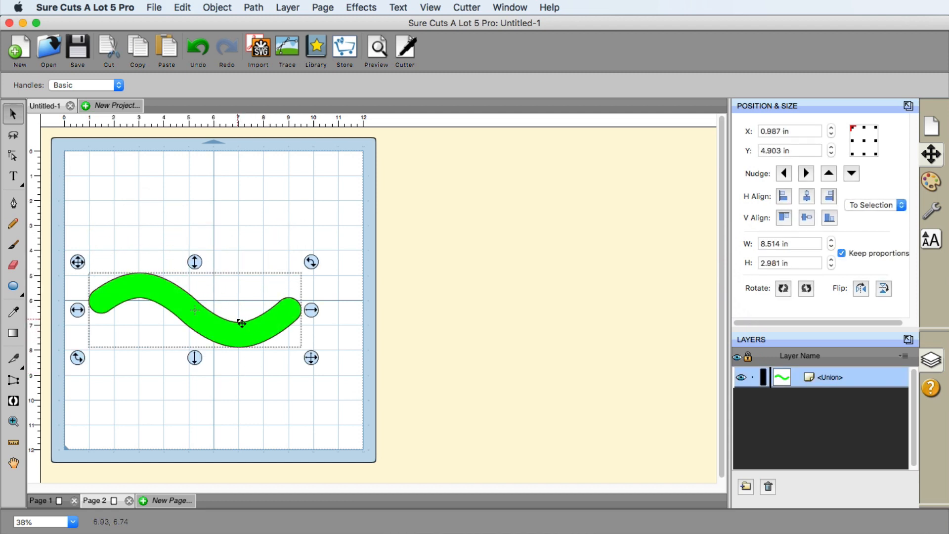
# - Check the welded shape's nodes in the cut preview and simplify its path with a threshold of 10
pyautogui.click(377, 52)
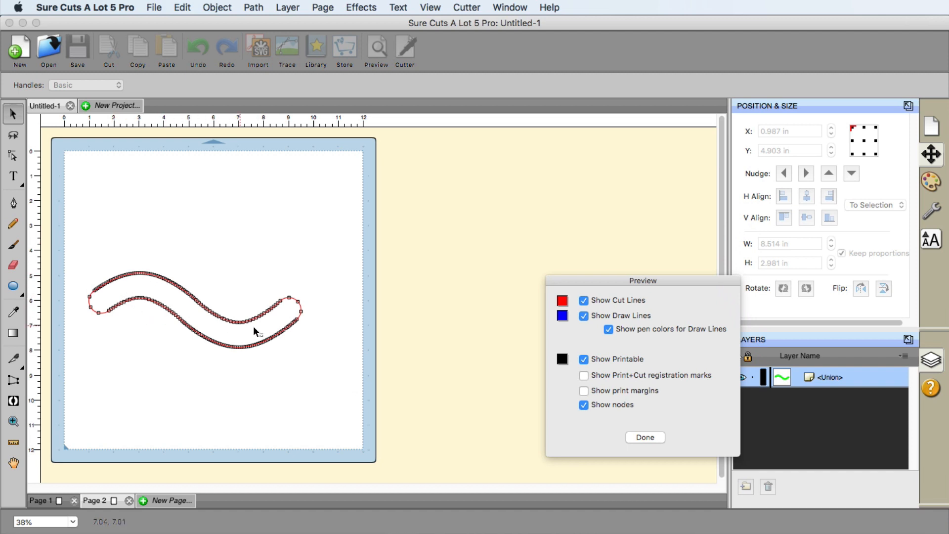
pyautogui.click(646, 438)
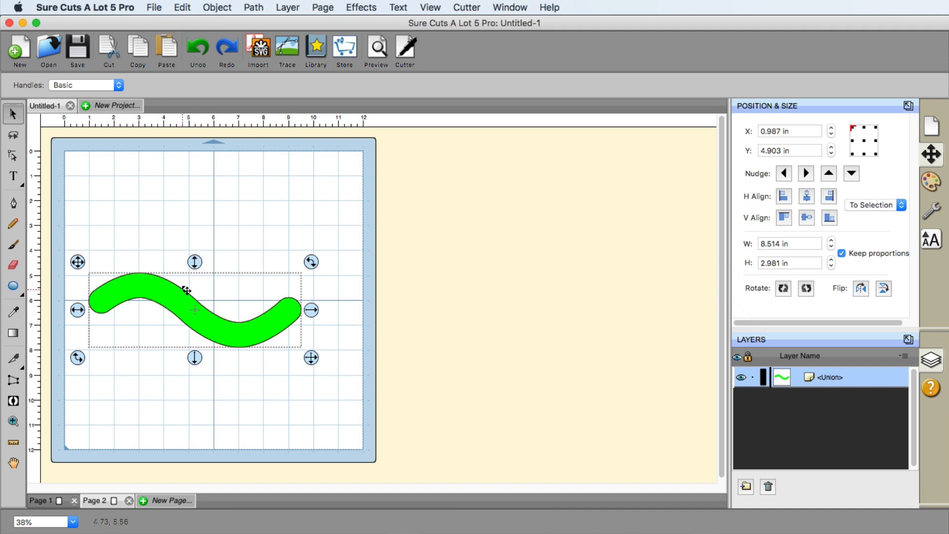
pyautogui.click(259, 6)
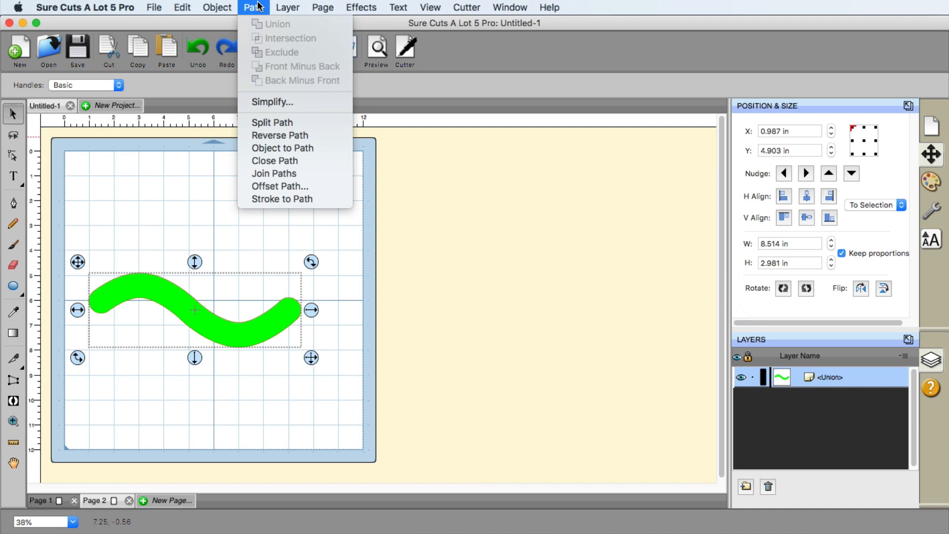
pyautogui.click(276, 101)
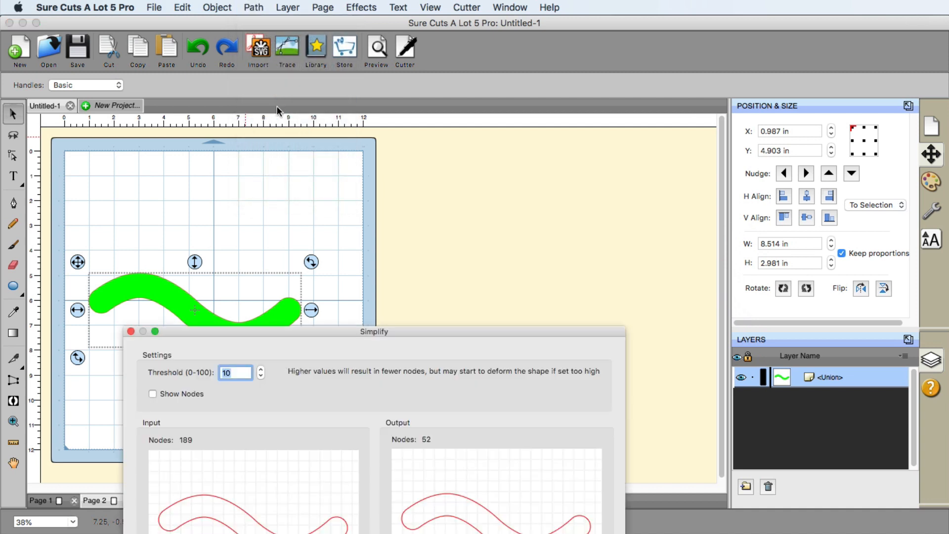
pyautogui.moveTo(430, 352); pyautogui.dragTo(629, 123)
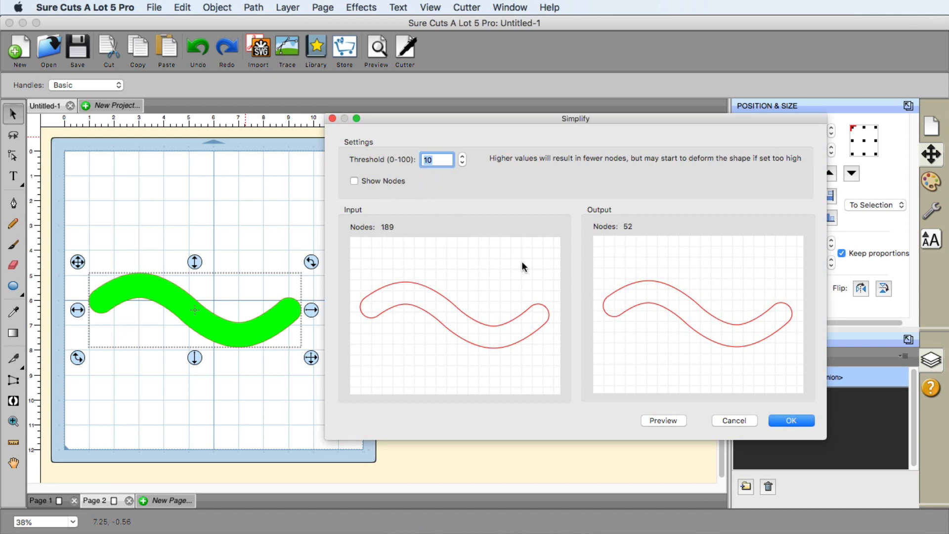
pyautogui.click(791, 420)
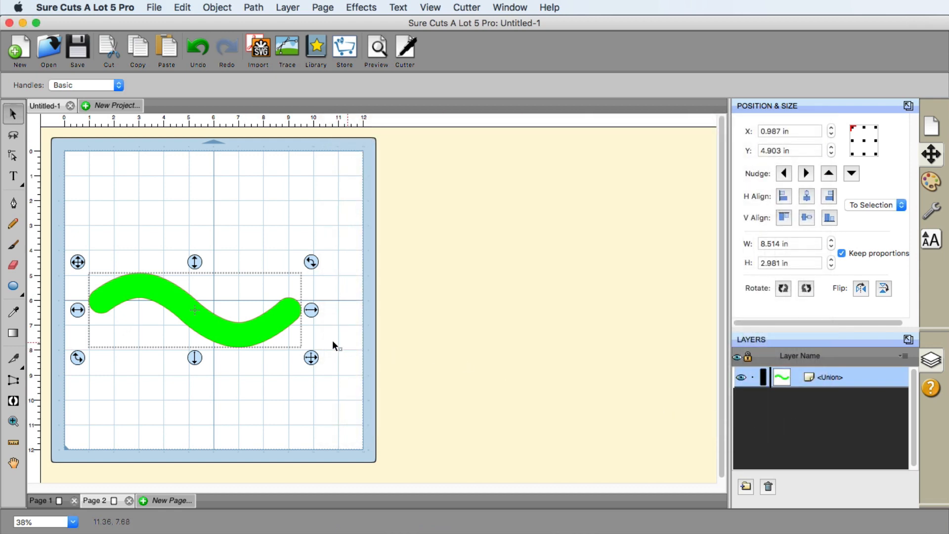